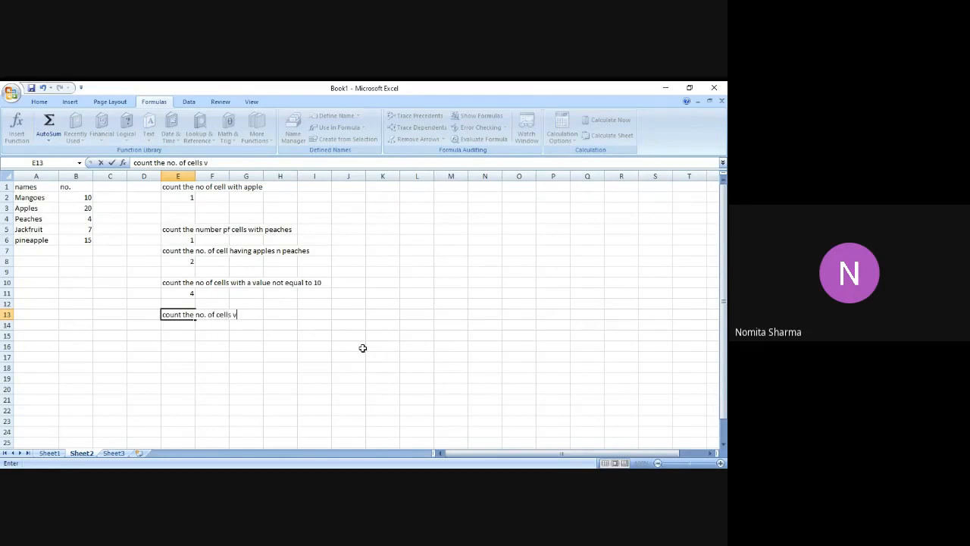
Step: Complete the label in E13 so it reads "count the no. of cells vcontaining any text in sheet"
type("ning any text")
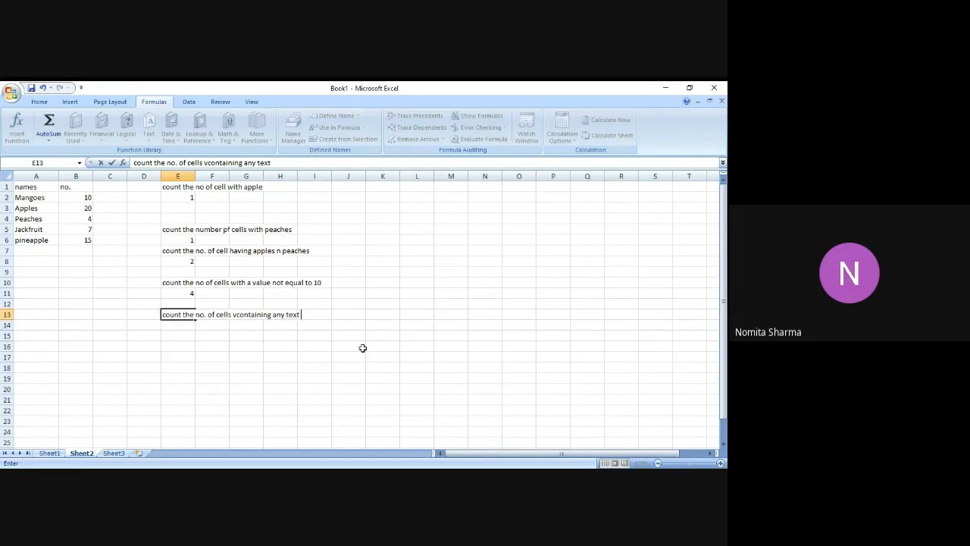
type(" in sheet")
key("Return")
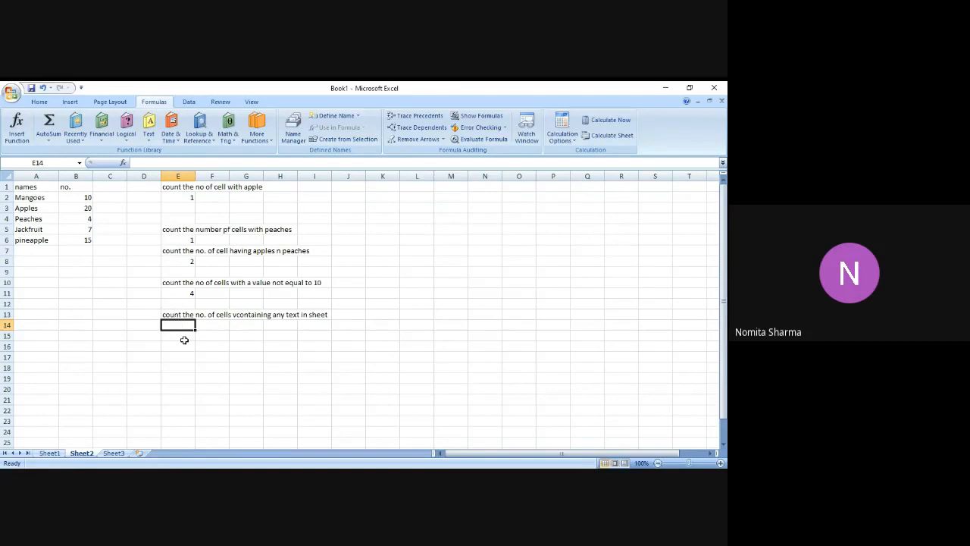
Step: Enter the formula =COUNTIF(A1:A6,"*") in E14 to count the text cells in the names column
type("=")
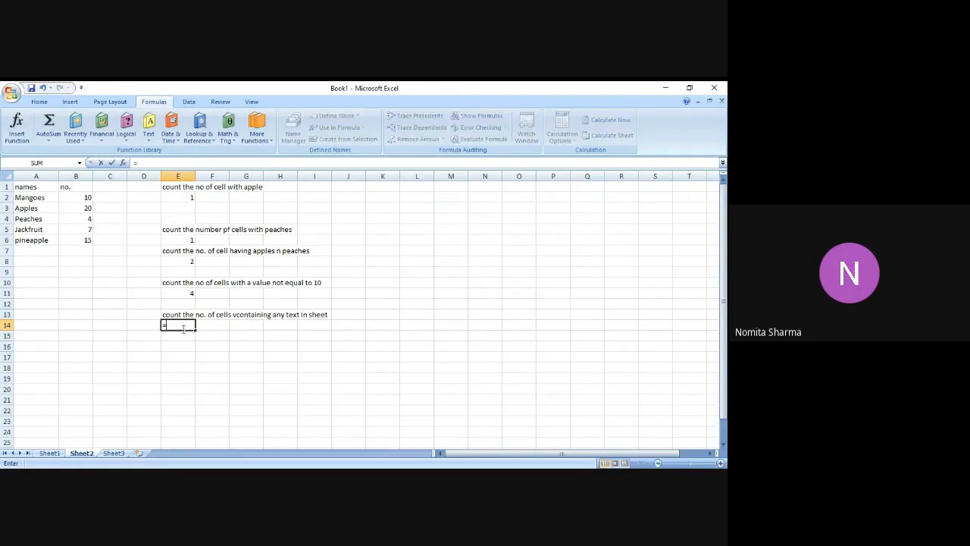
type("c")
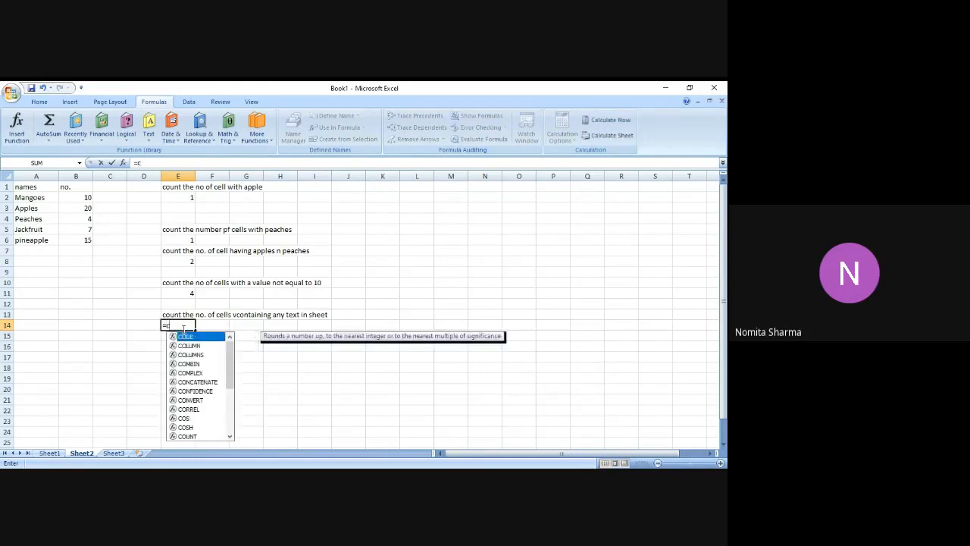
type("ount")
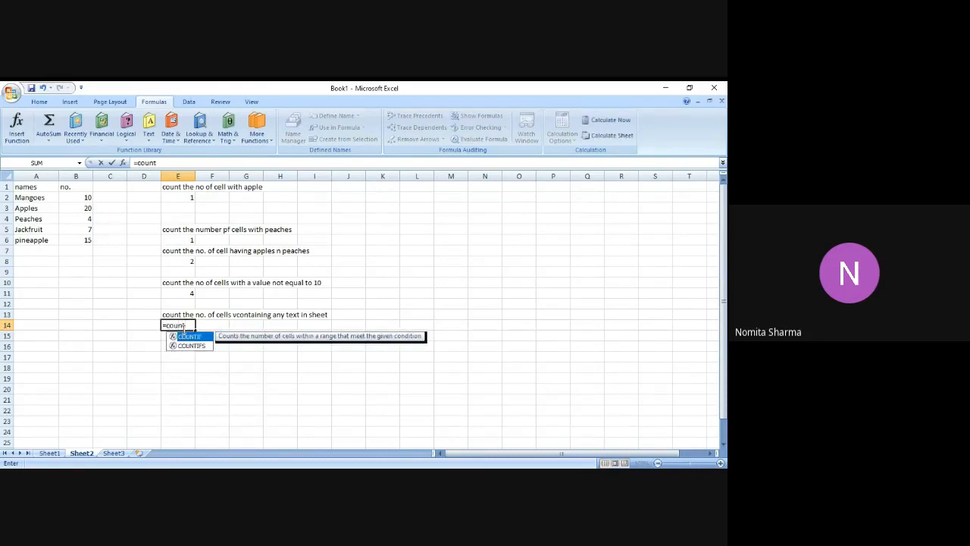
type("if(")
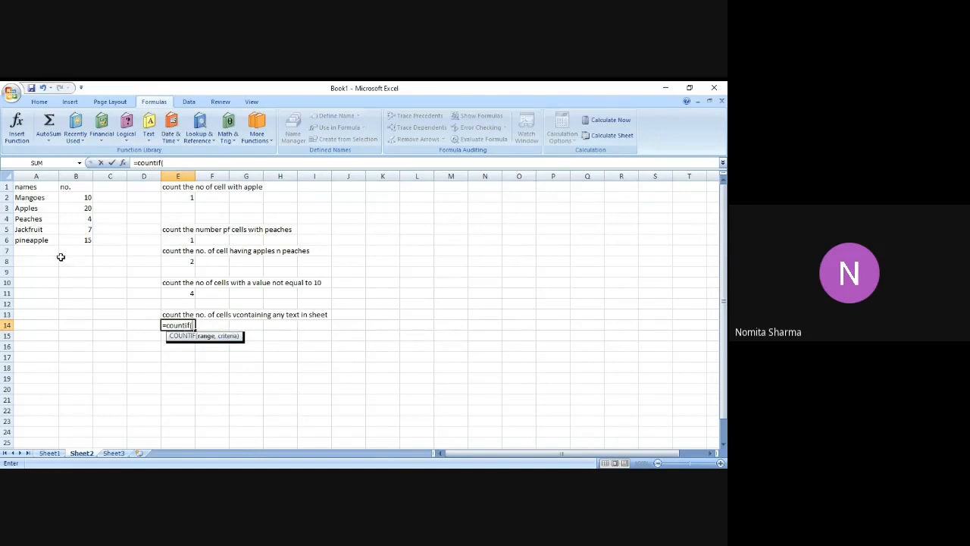
left_click(35, 187)
left_click_drag(35, 187, 36, 240)
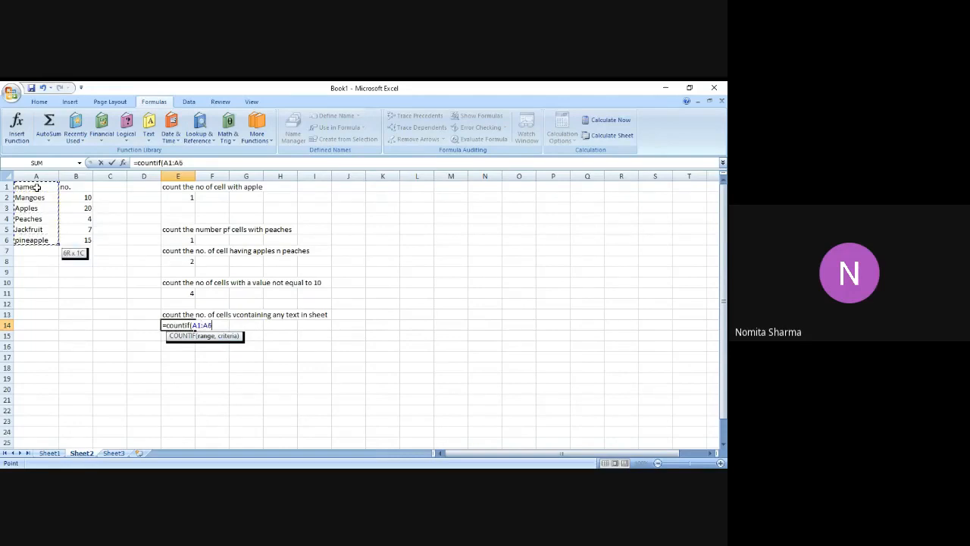
type(",")
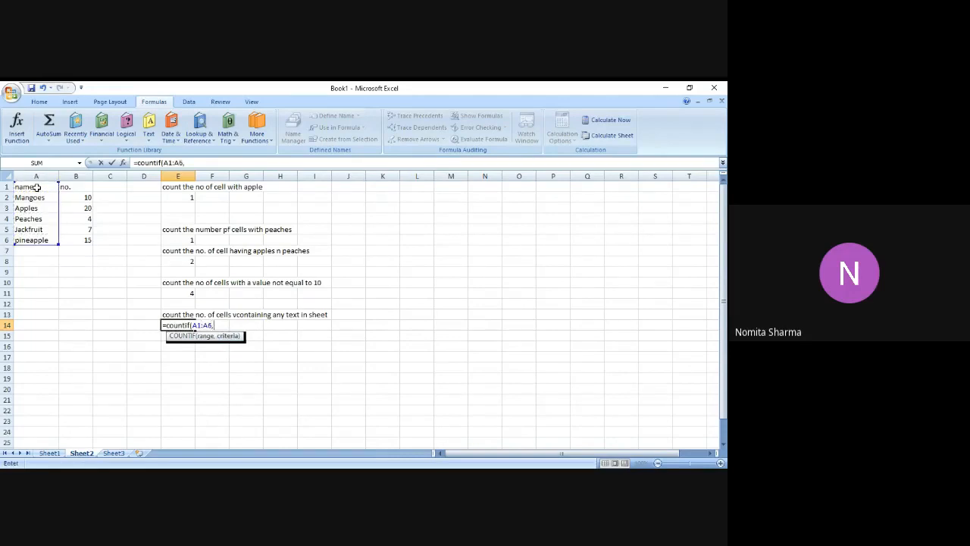
type("\"*\")")
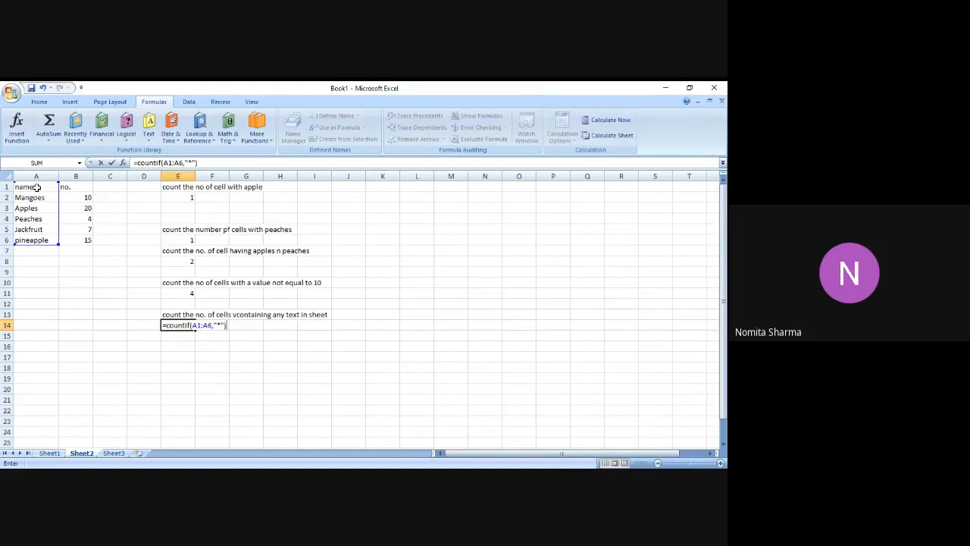
key("Return")
key("Up")
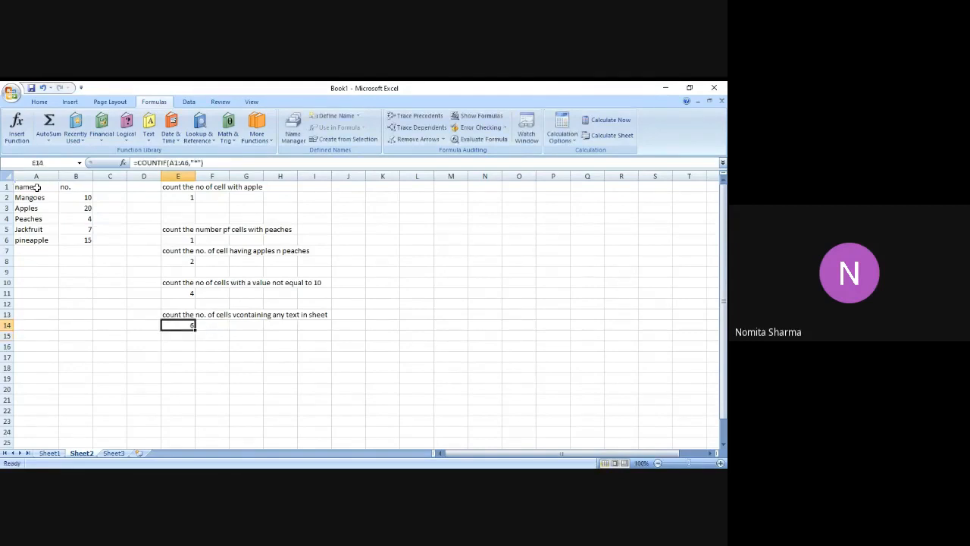
left_click(36, 187)
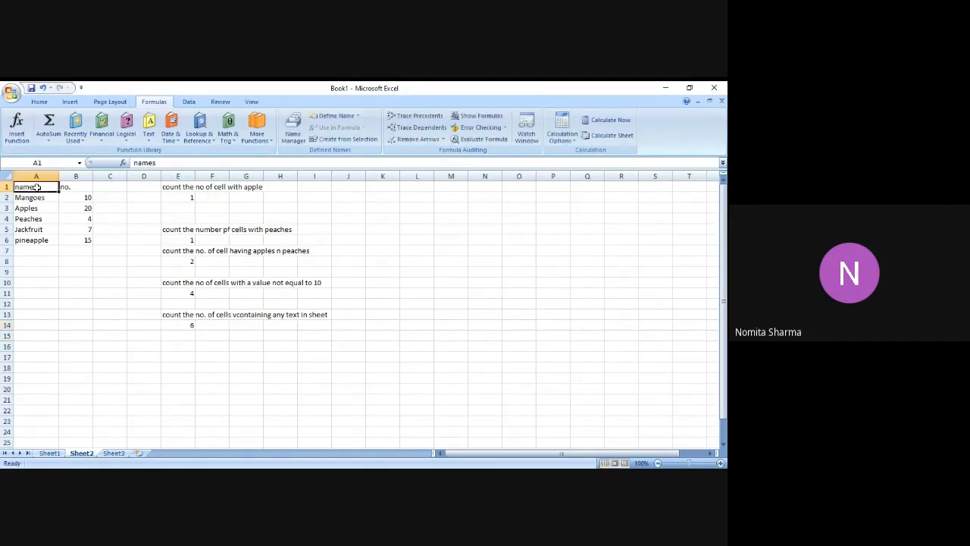
left_click(46, 240)
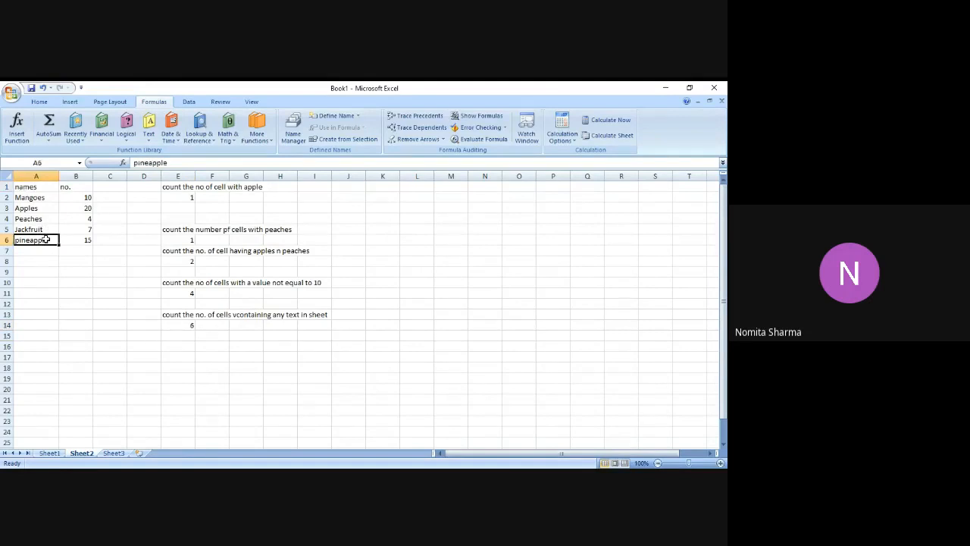
left_click(182, 345)
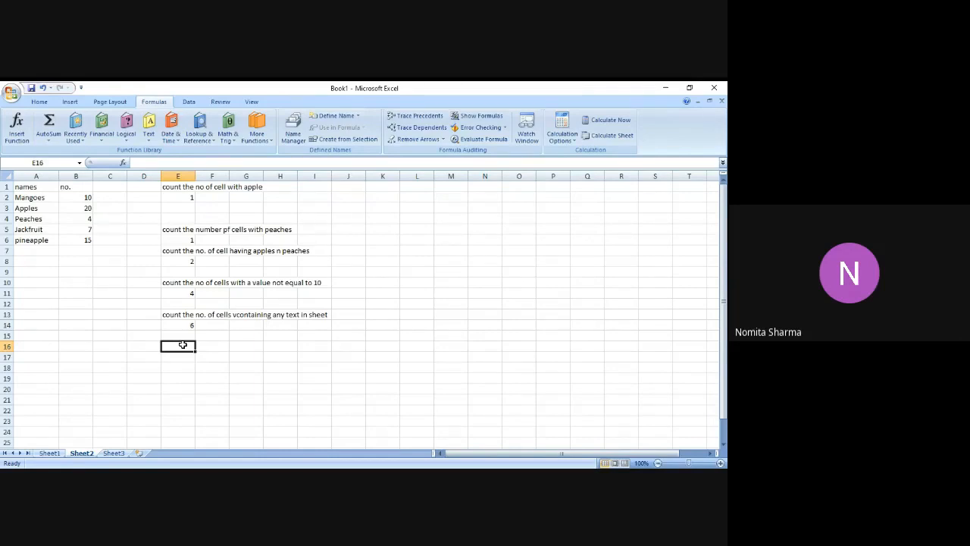
key("alt+Tab")
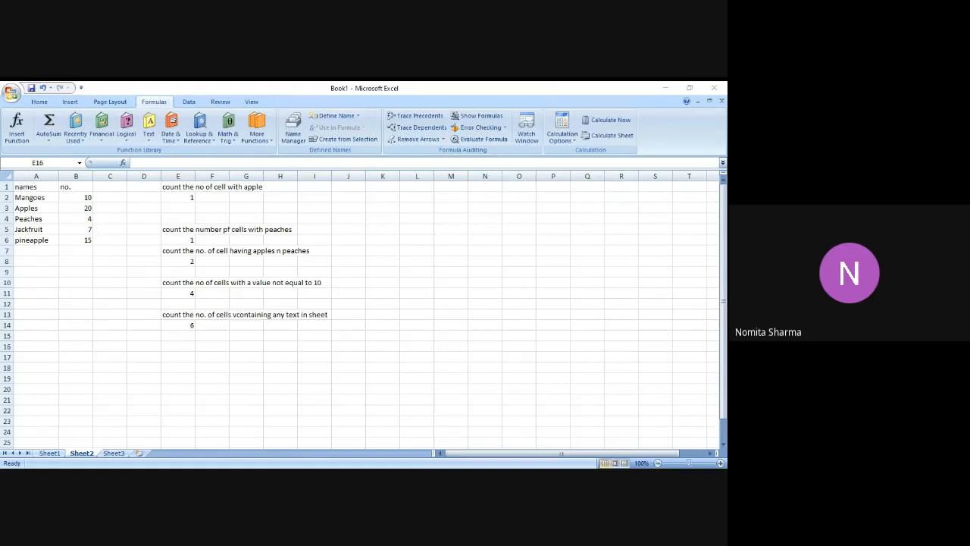
Step: Fill C2 through C6 beside the existing numbers with the values 23, 2, 3, 16 and 20
left_click(105, 198)
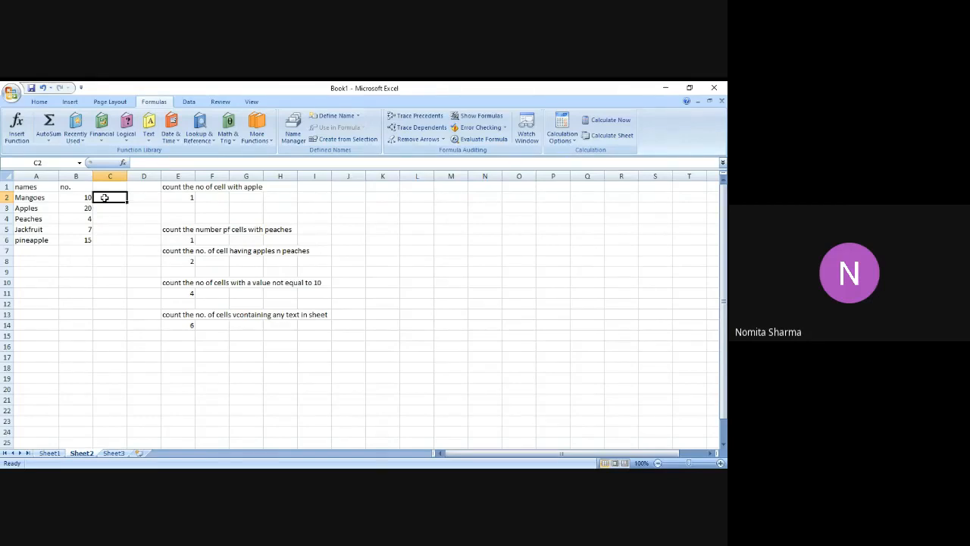
type("23")
key("Return")
type("2")
key("Return")
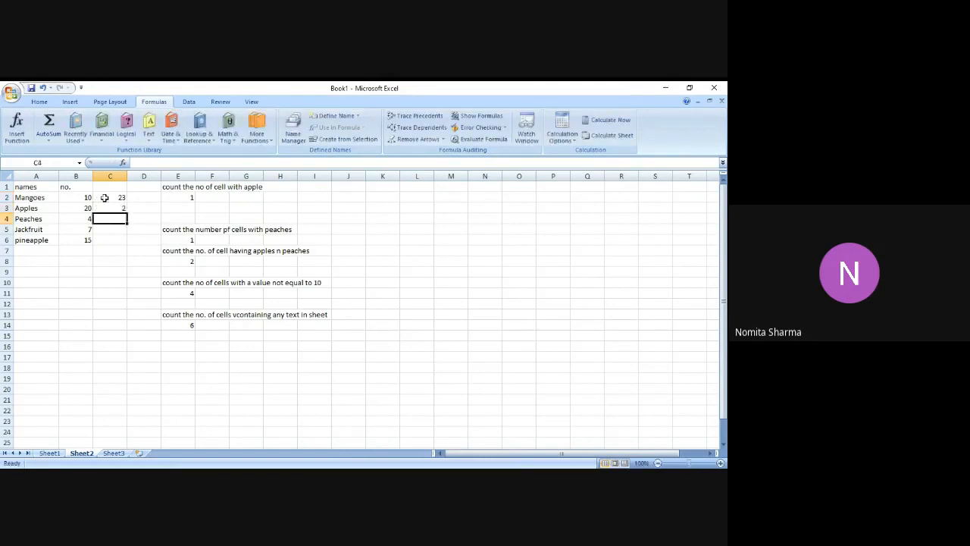
type("3")
key("Return")
type("7")
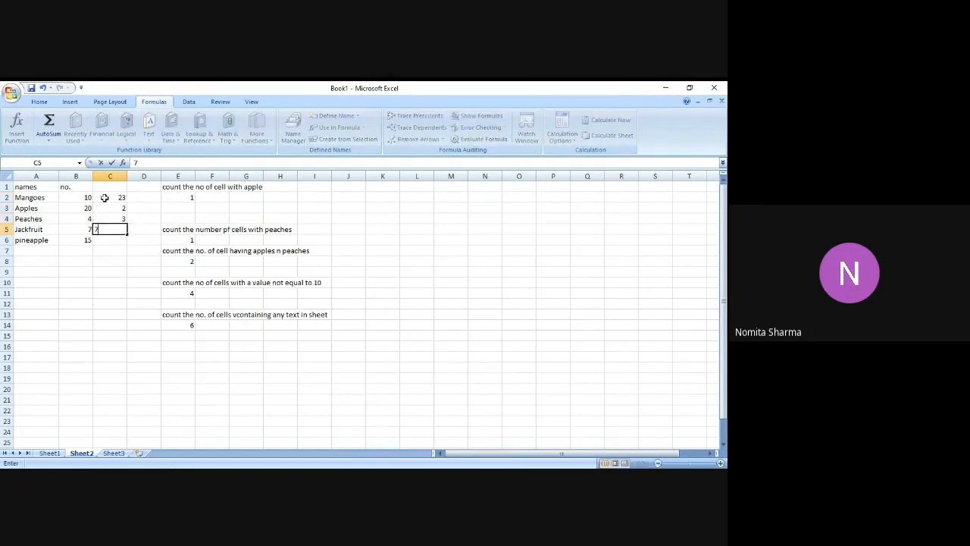
key("BackSpace")
type("16")
key("Return")
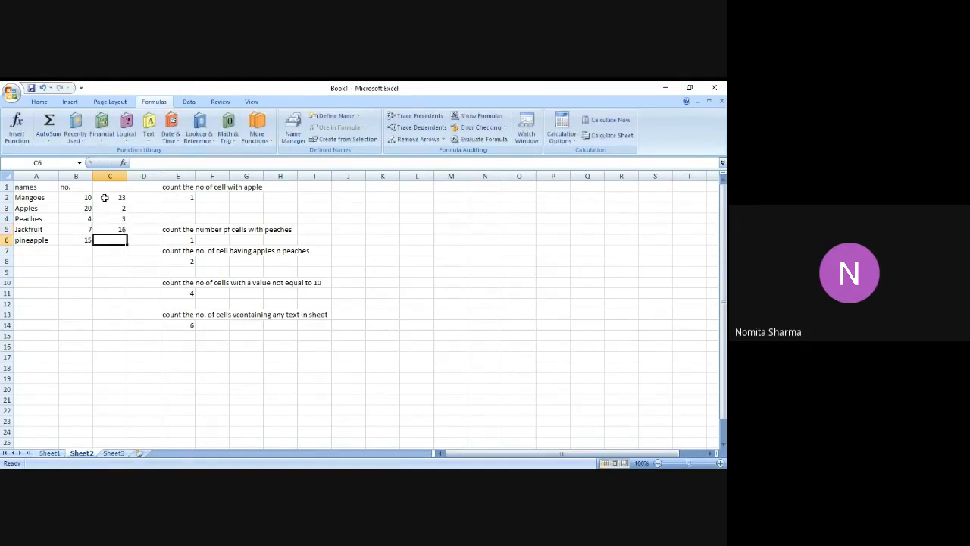
type("20")
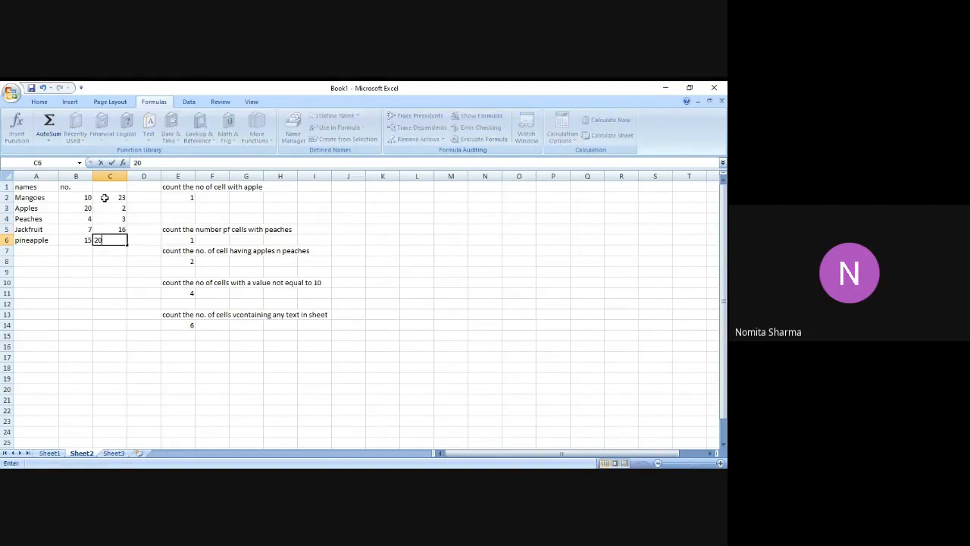
key("Return")
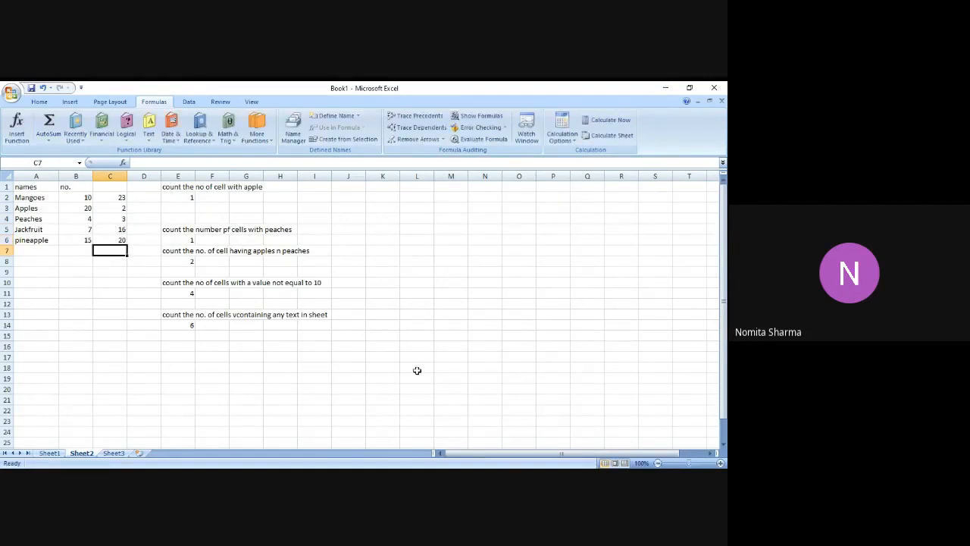
key("alt+Tab")
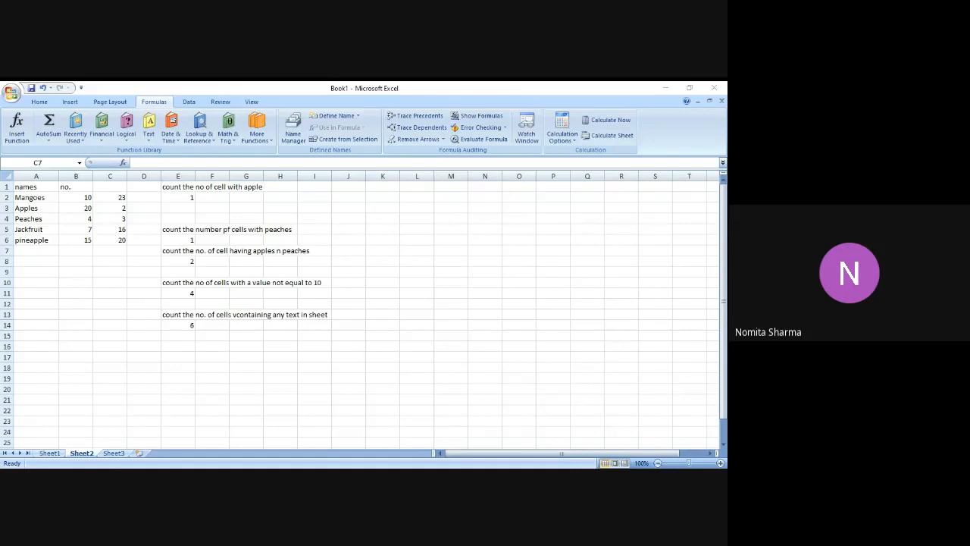
key("alt+Tab")
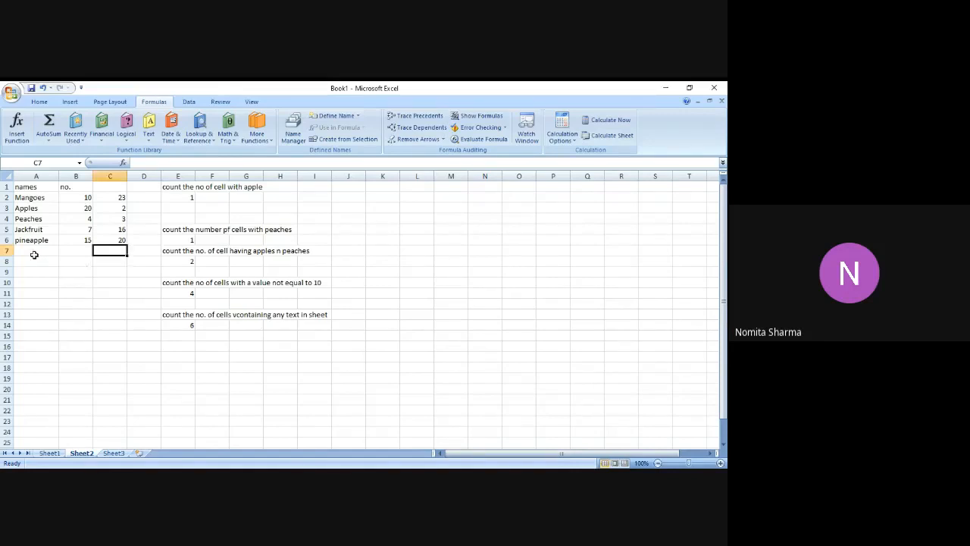
Step: Write the task text in B9 to B11 as three lines: "Compare the", "sum of the b c column and", "comment"
left_click(74, 271)
type("Comp")
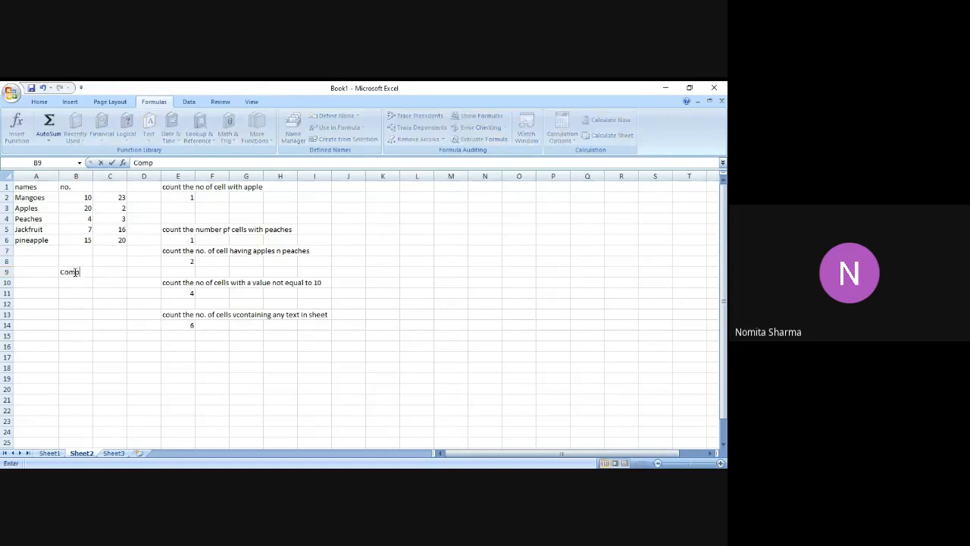
type("are the")
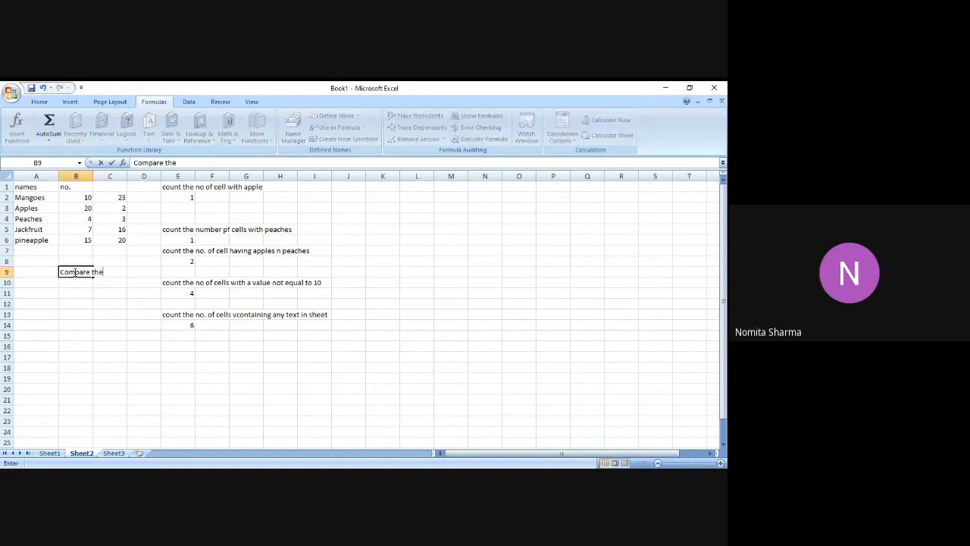
key("Return")
type("sum")
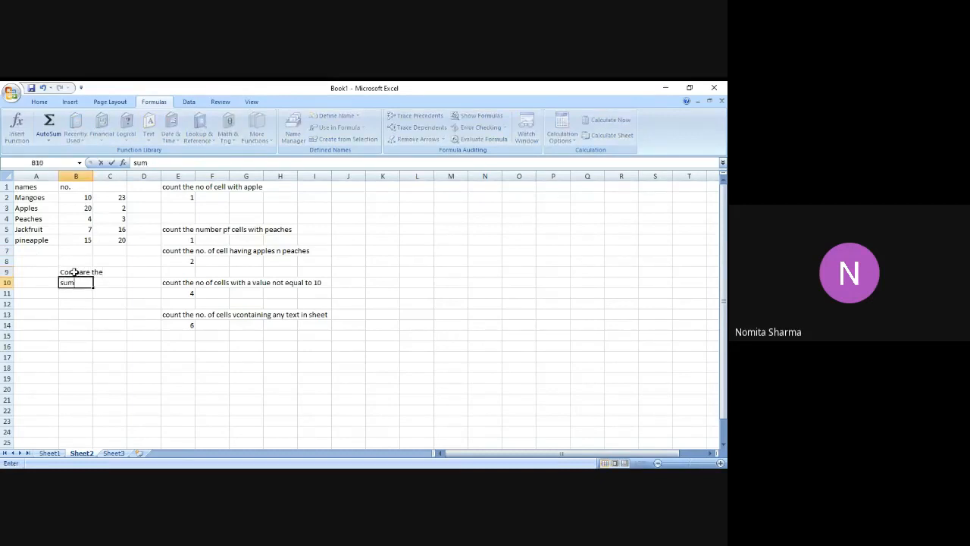
type(" of the b c colum")
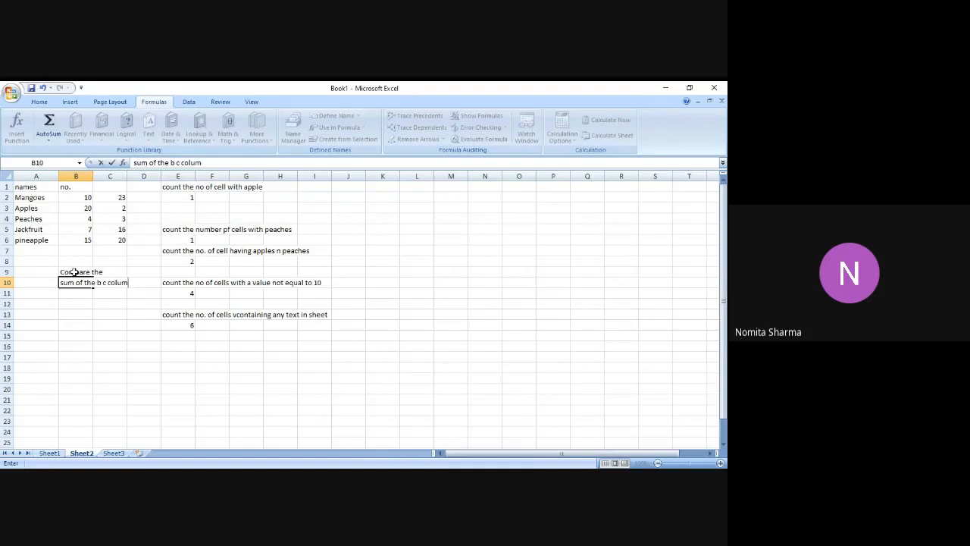
type("n and")
key("Return")
type("comment")
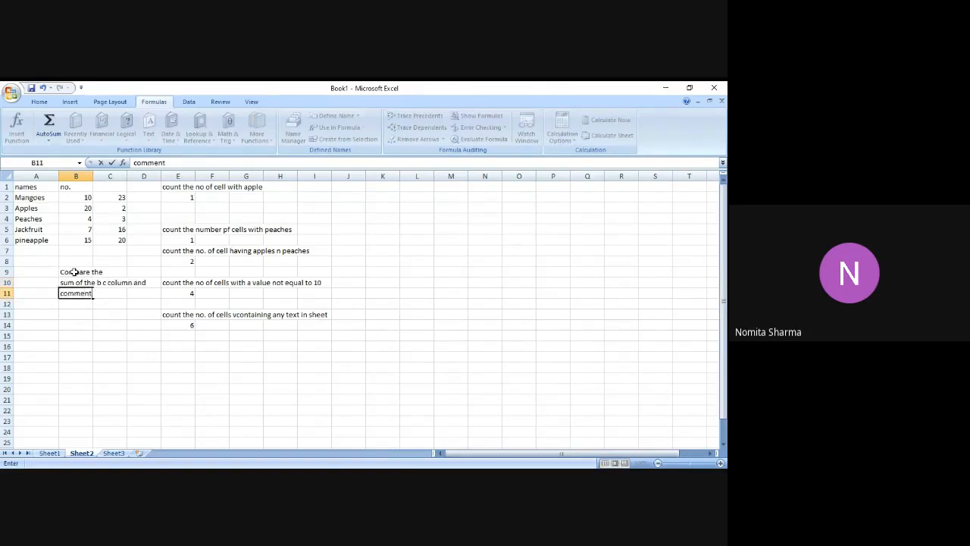
key("Return")
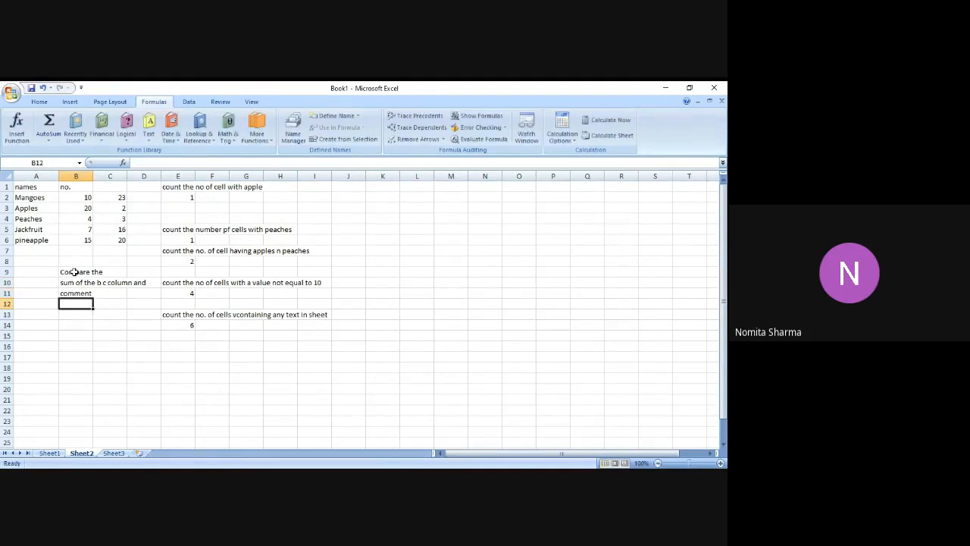
key("Up")
key("Up")
key("Up")
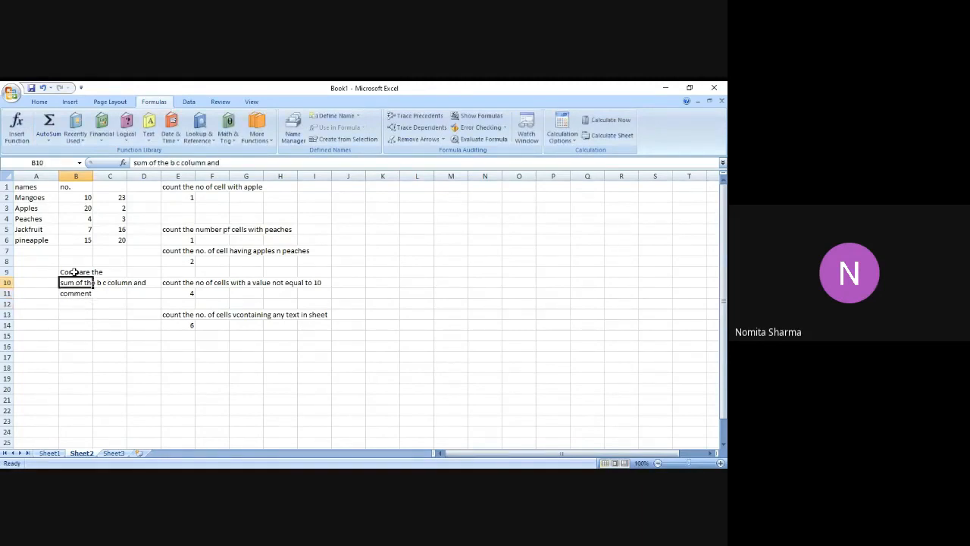
key("Down")
key("Down")
key("Down")
key("Down")
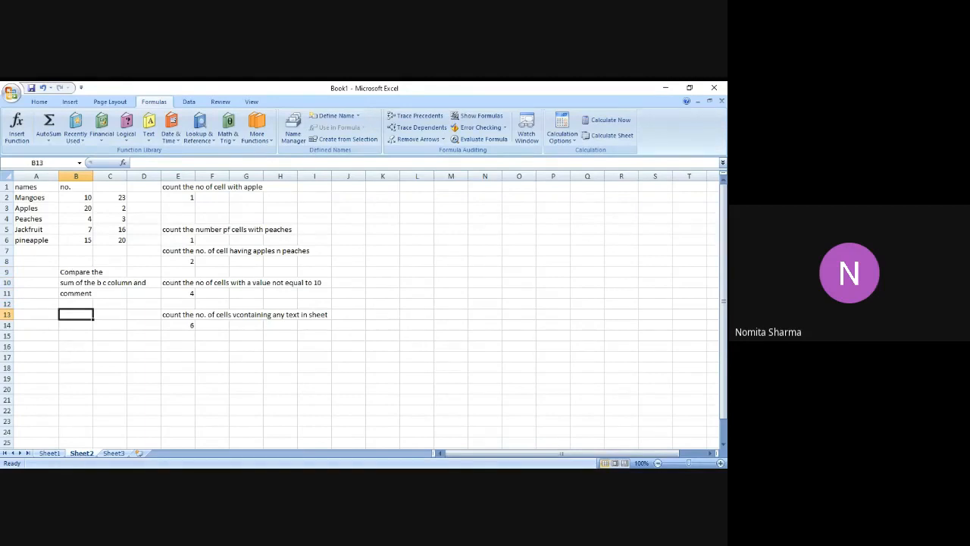
key("alt+Tab")
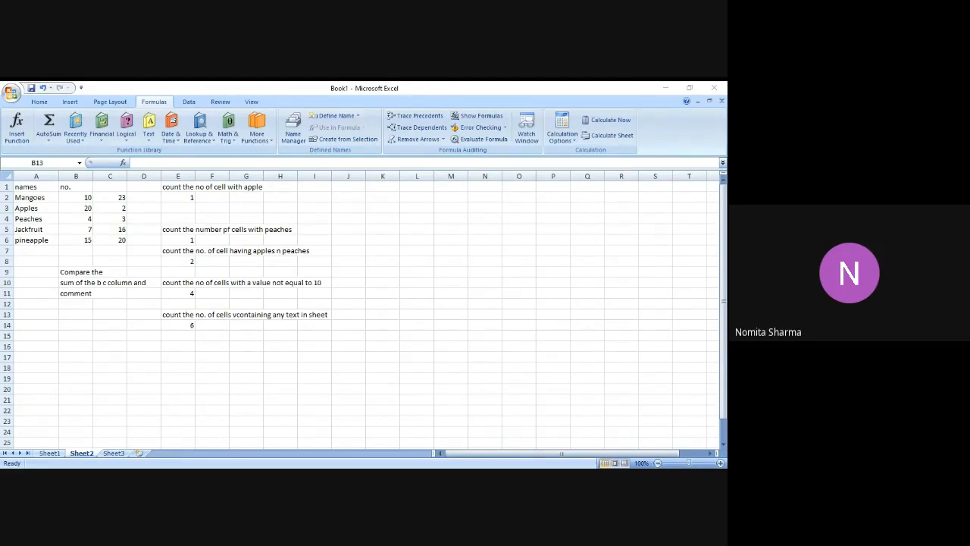
key("alt+Tab")
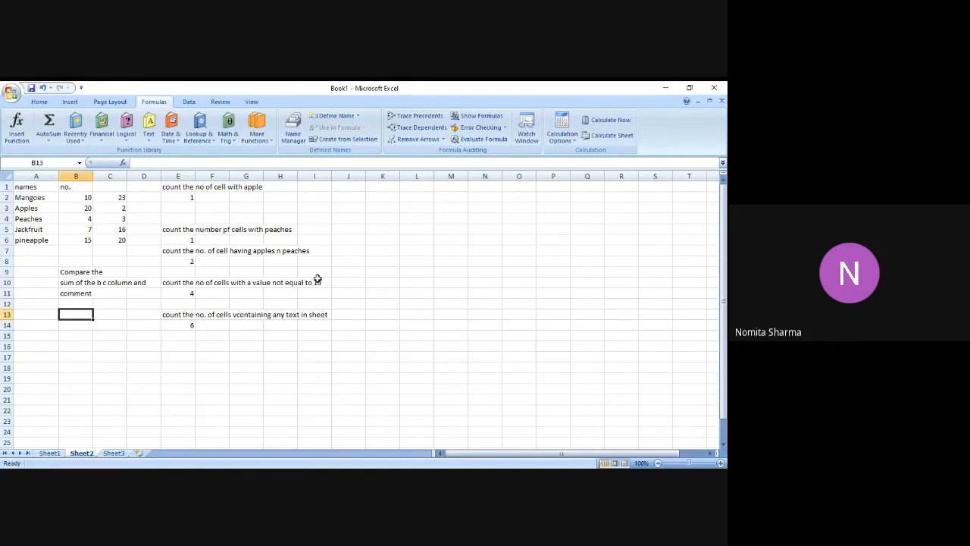